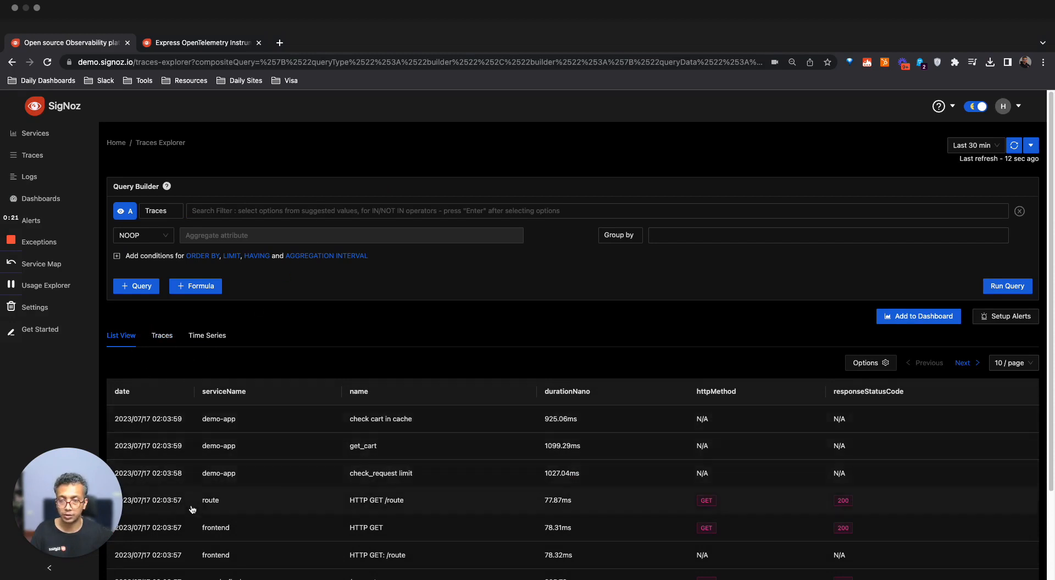
Look through the root-span Traces view and the Time Series view, and return to the List View
left_click(162, 335)
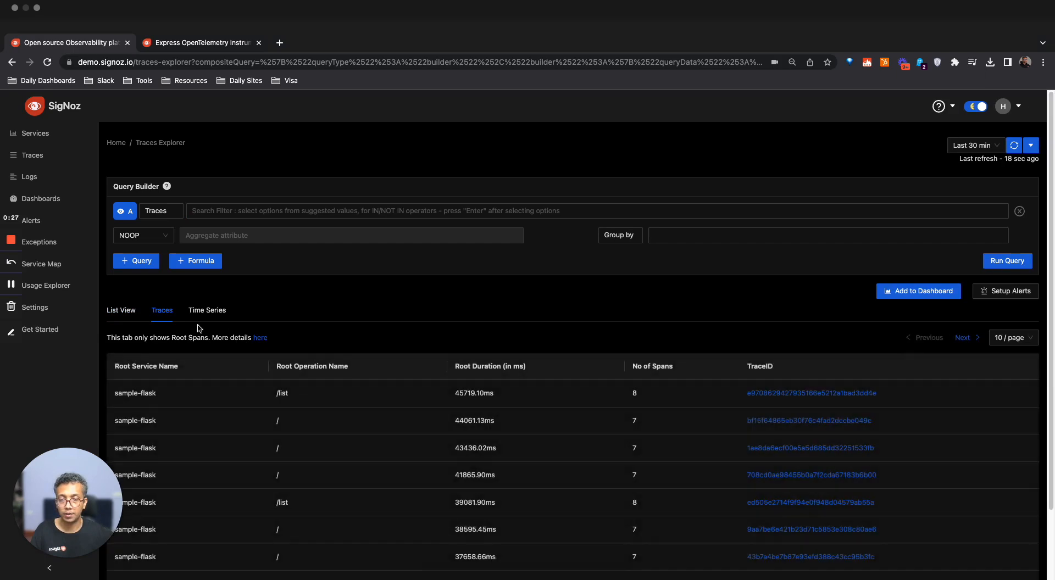
left_click(207, 311)
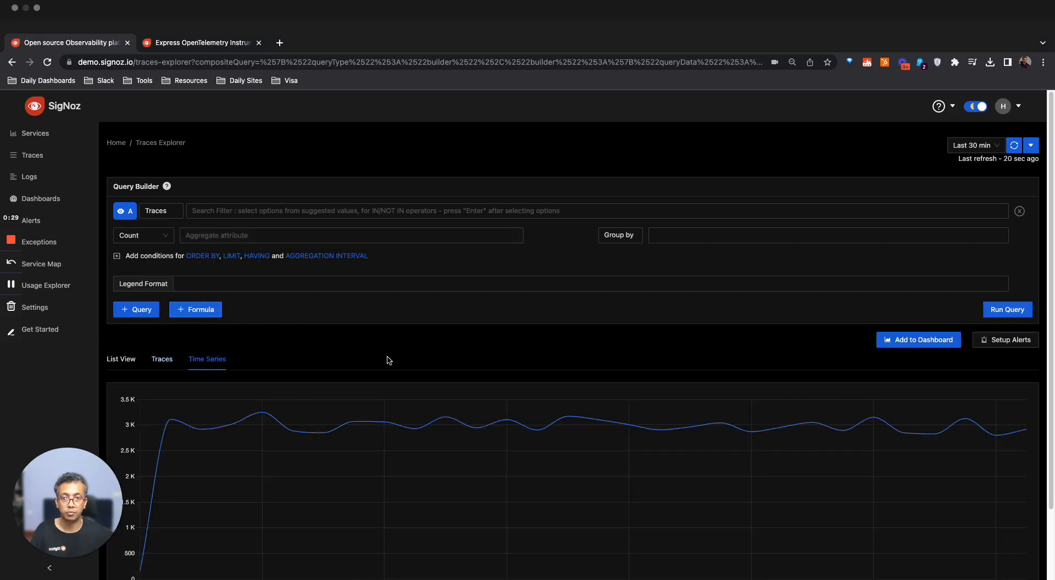
left_click(125, 362)
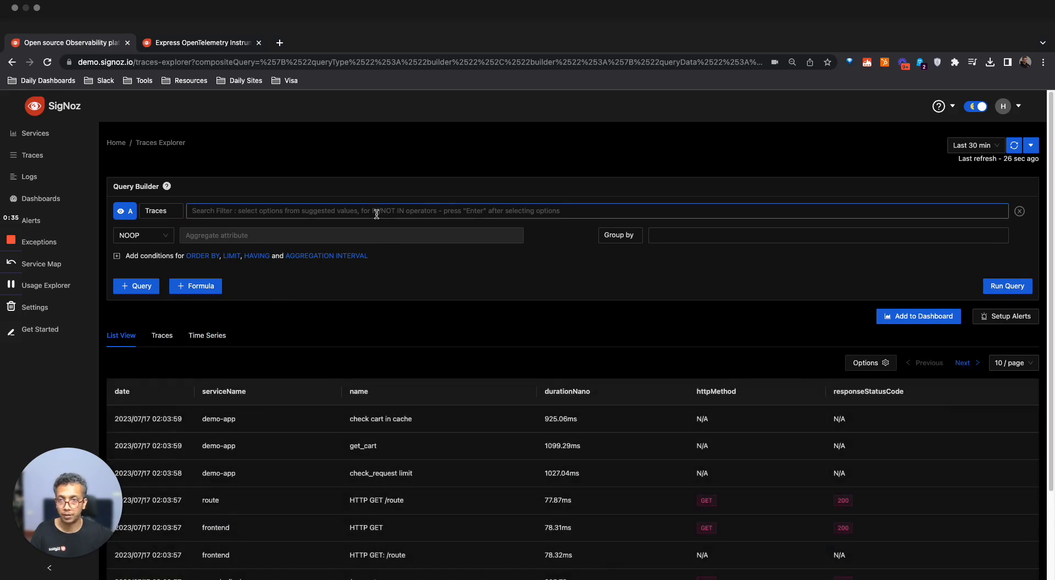
Filter the traces by serviceName = customer and run the query
left_click(377, 214)
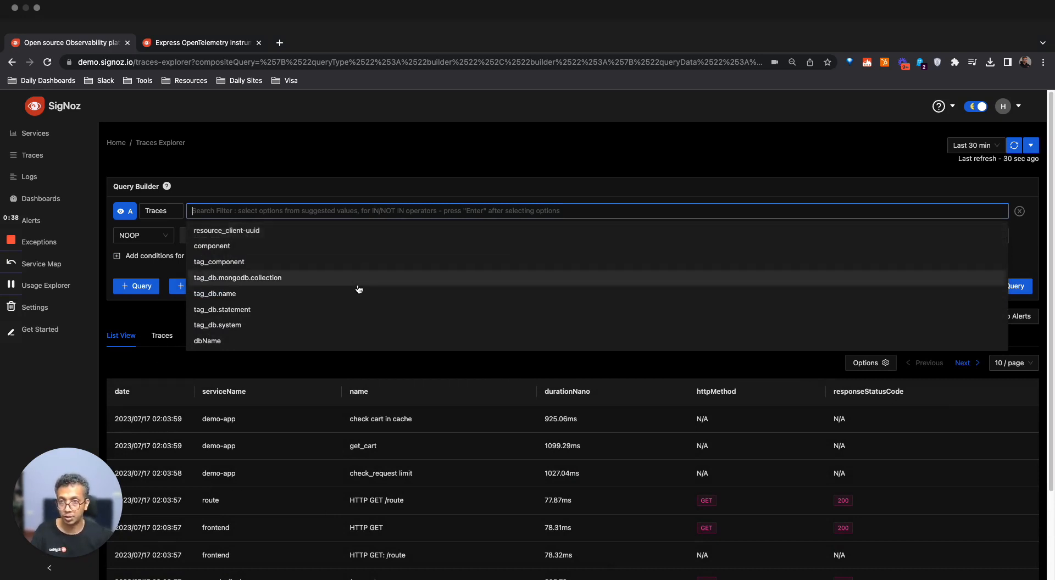
scroll(358, 289, "down", 3)
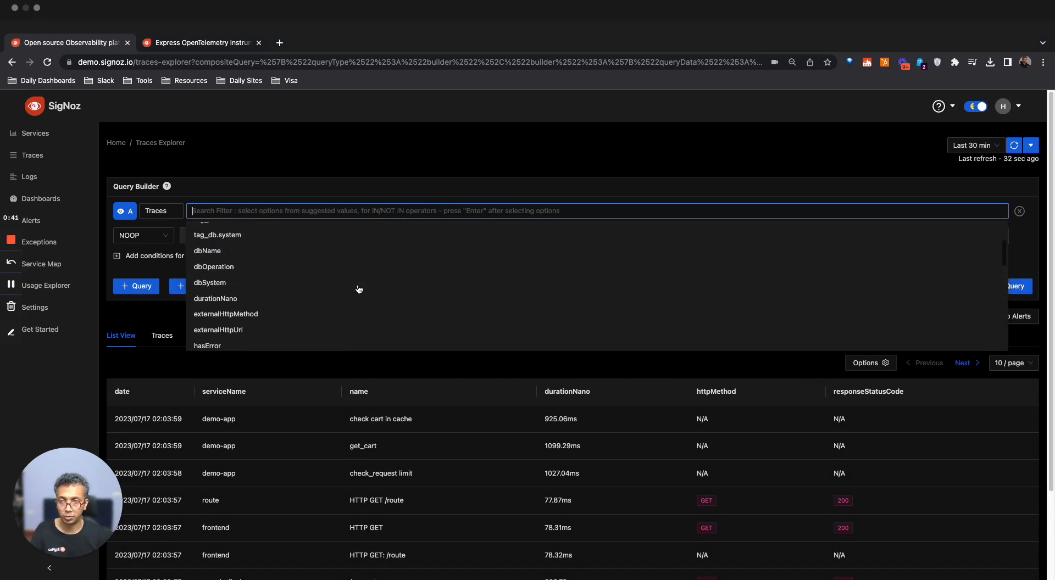
scroll(359, 289, "down", 6)
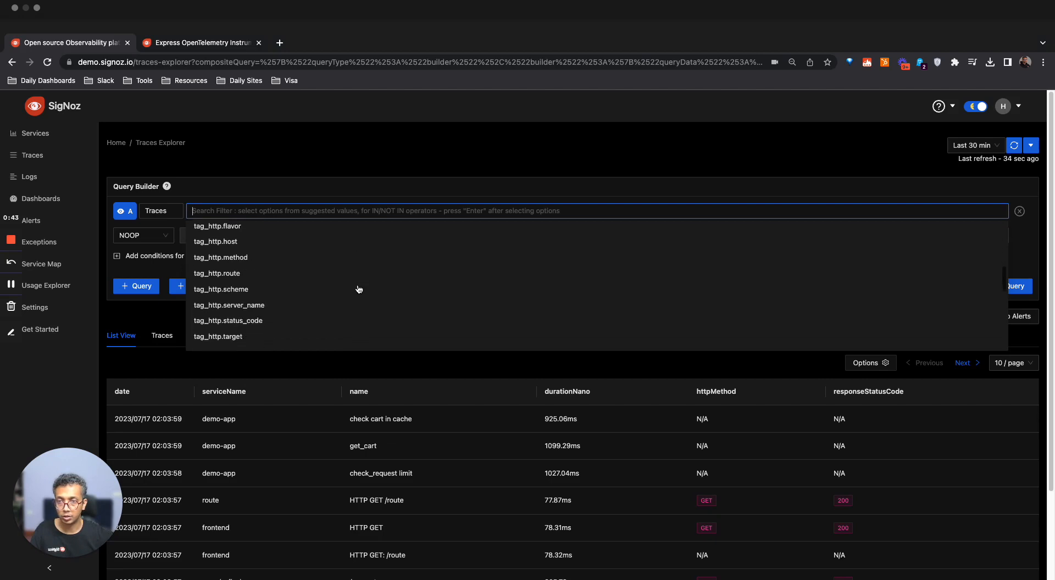
scroll(359, 290, "down", 1)
scroll(359, 289, "up", 7)
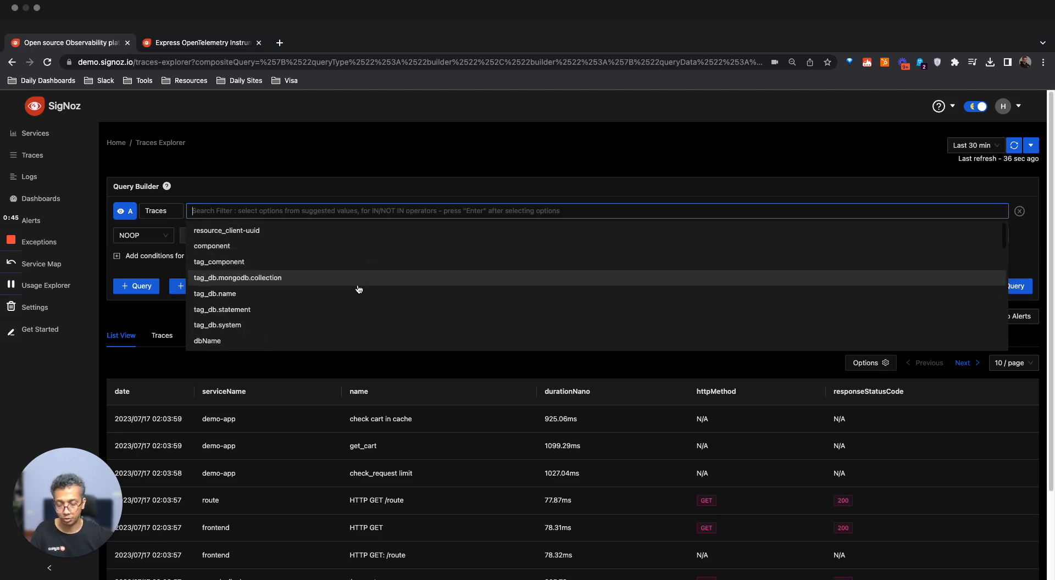
type("ser")
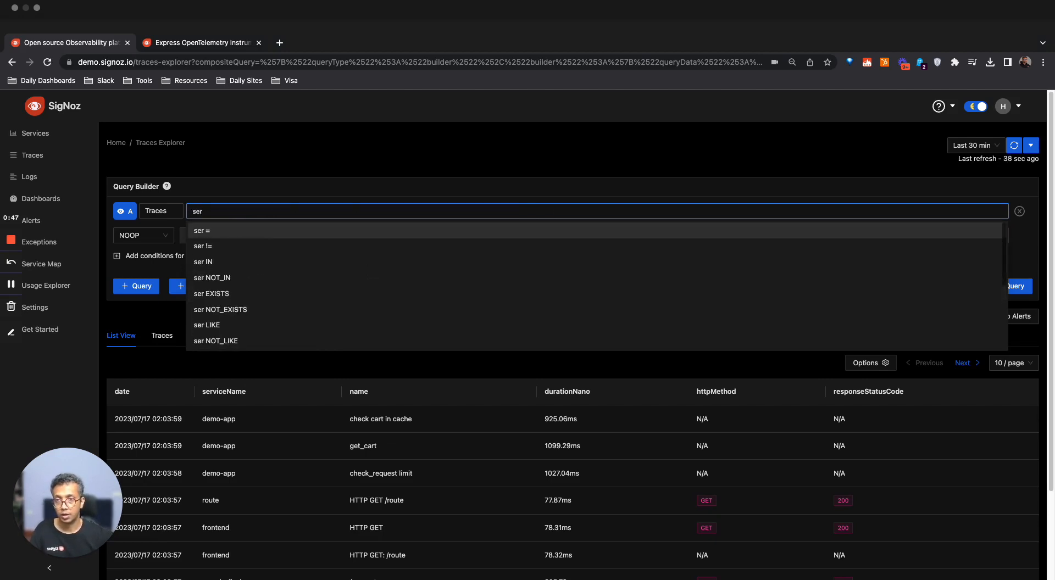
type("vice")
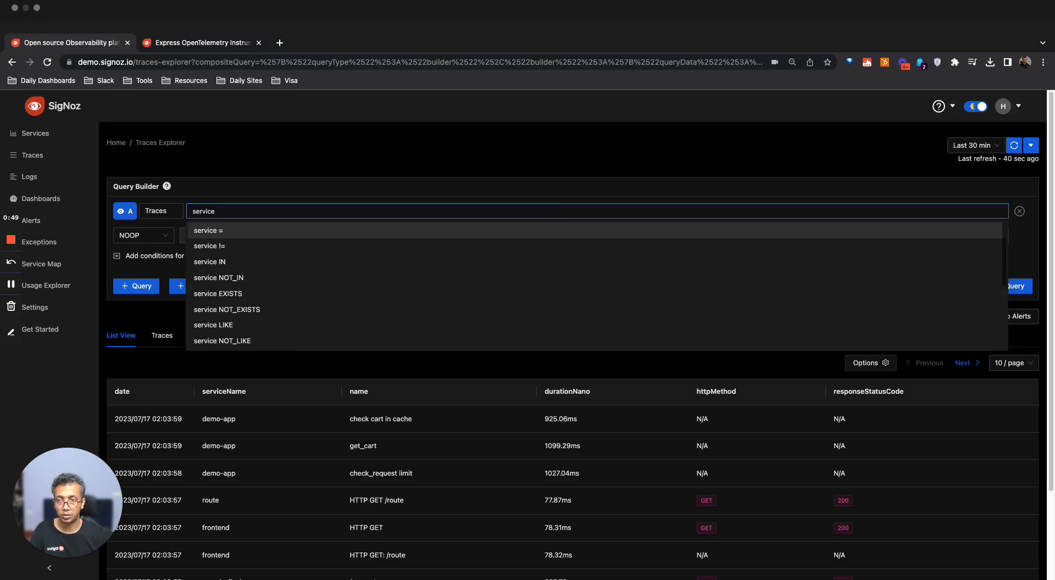
left_click(333, 325)
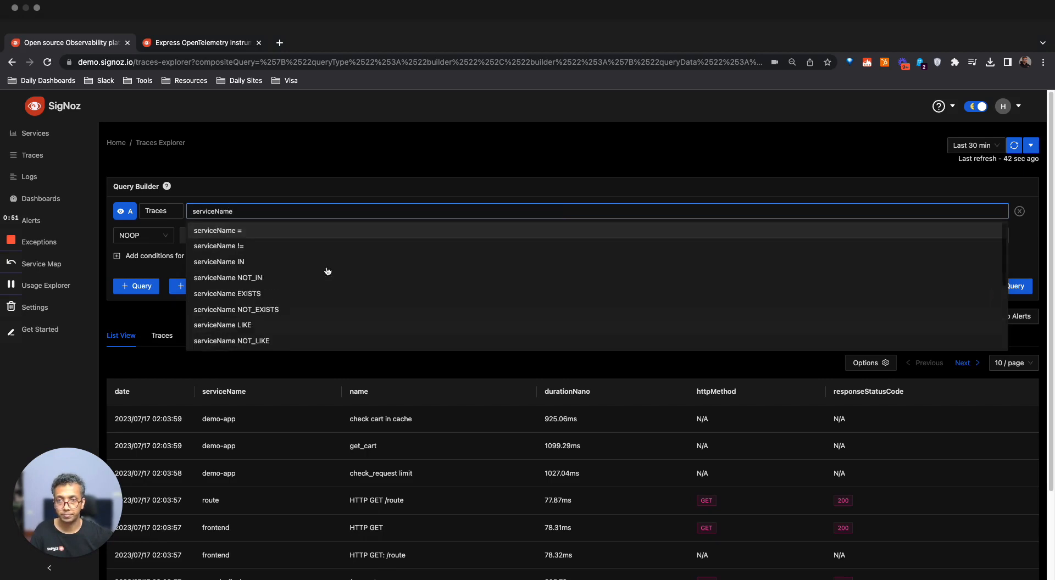
type("=")
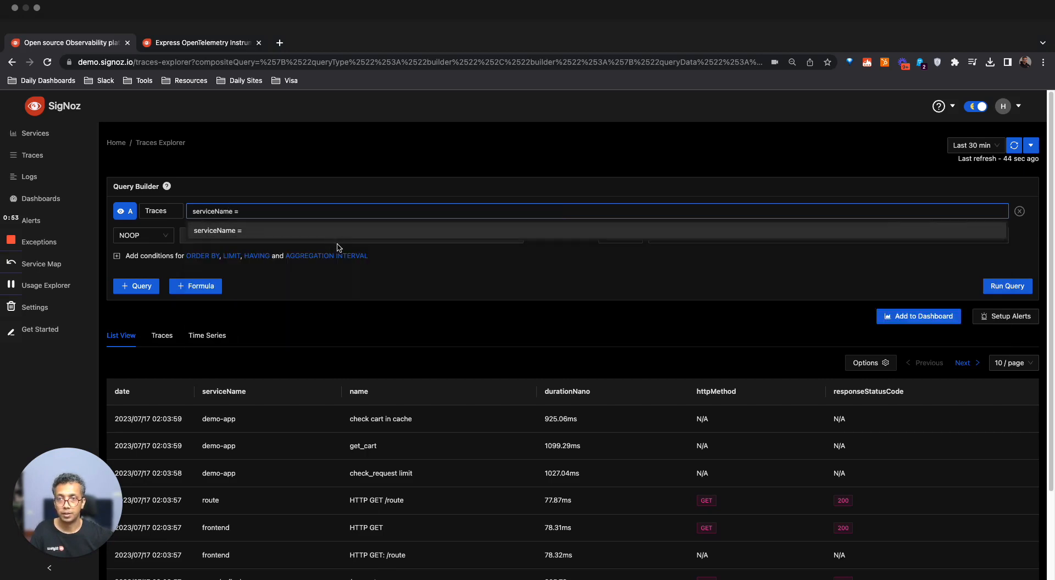
left_click(341, 245)
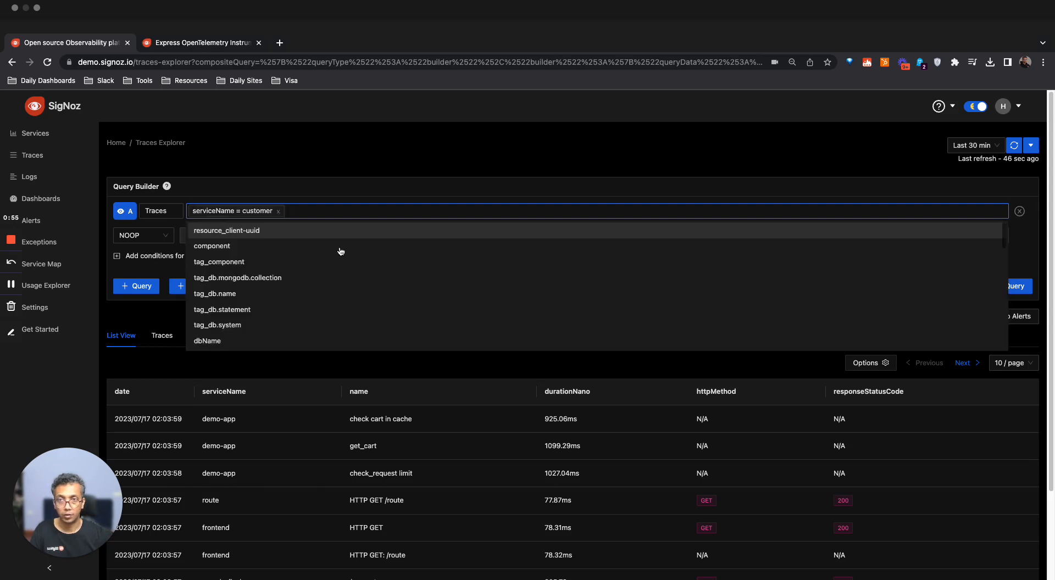
left_click(342, 184)
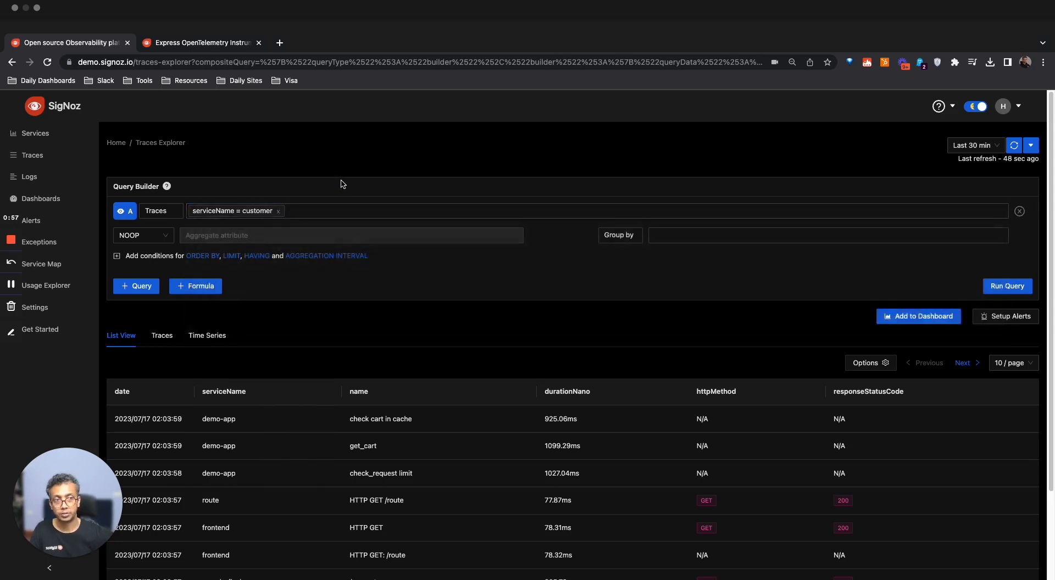
left_click(1023, 285)
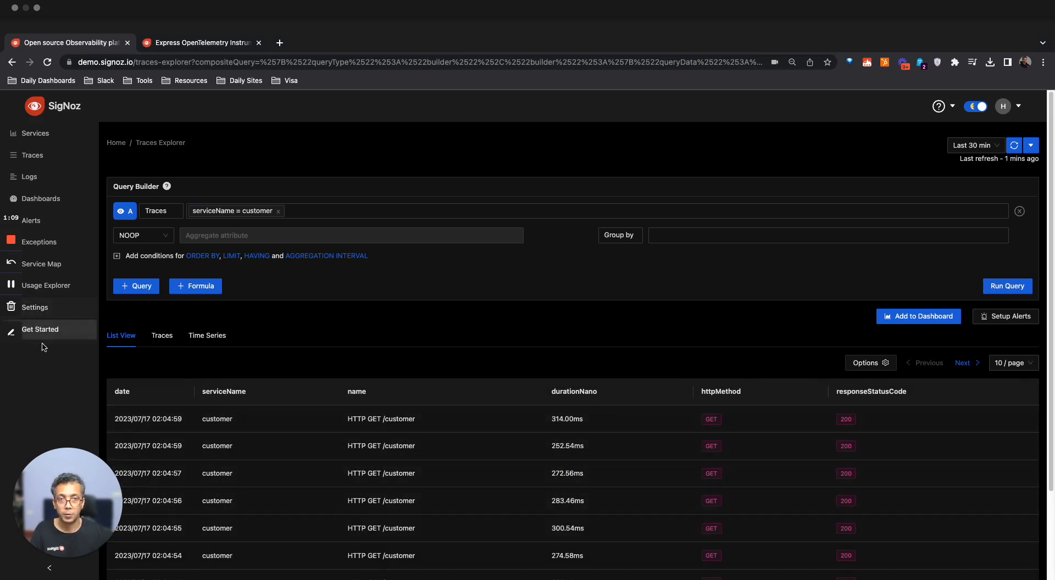
Group the customer service query by component
left_click(651, 235)
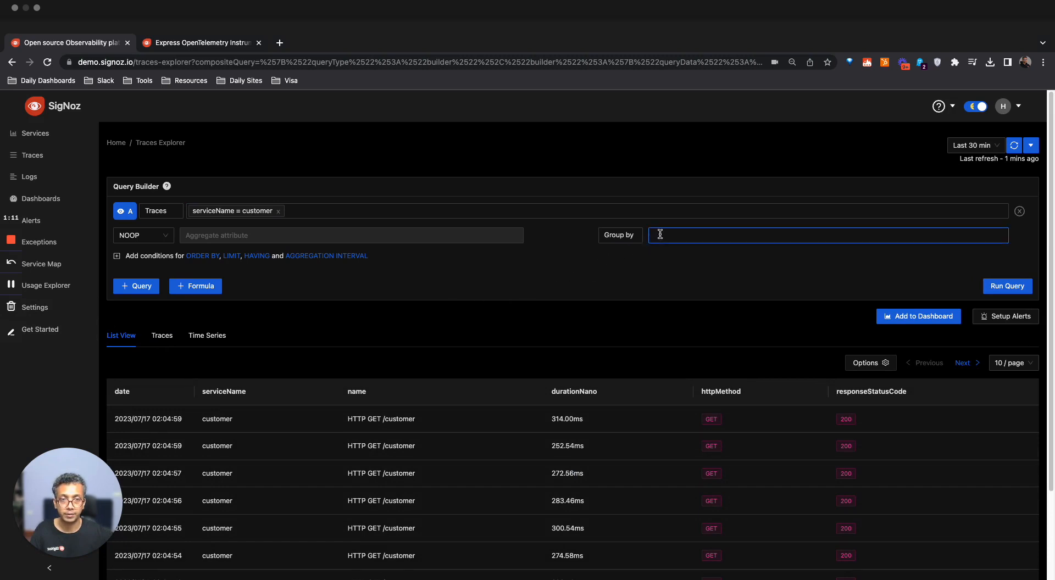
left_click(659, 234)
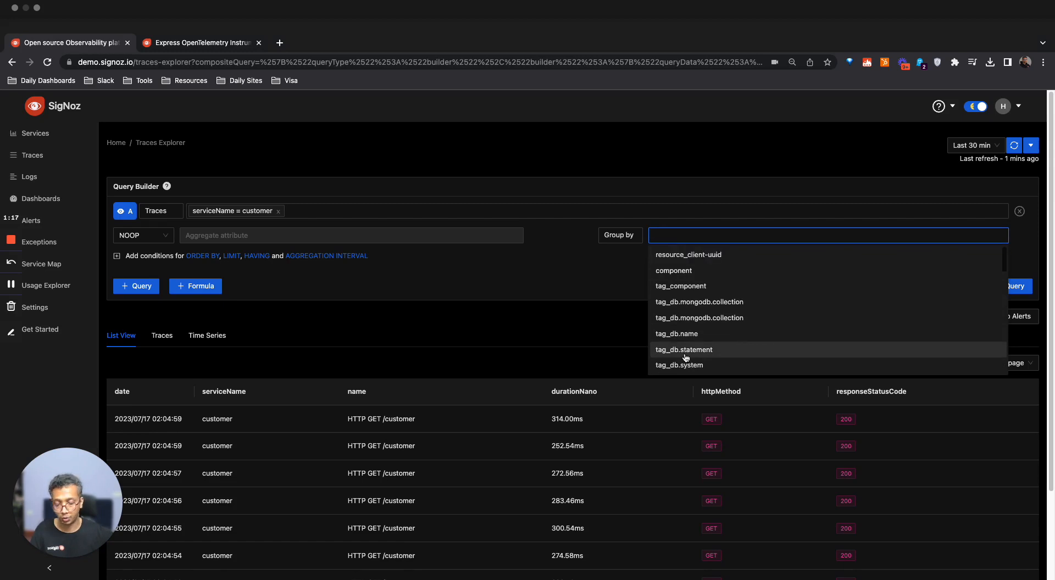
type("sp")
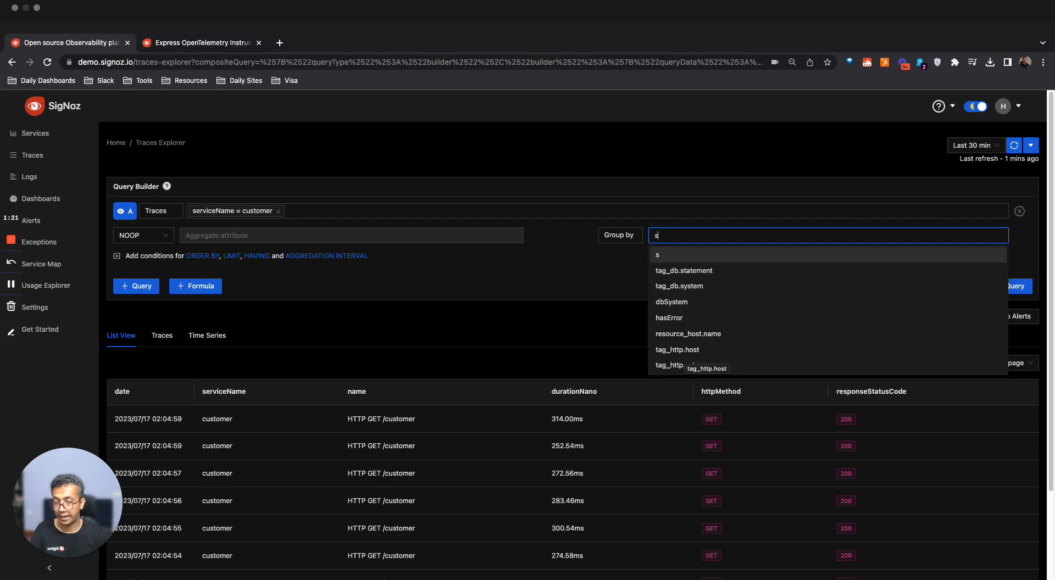
key("BackSpace")
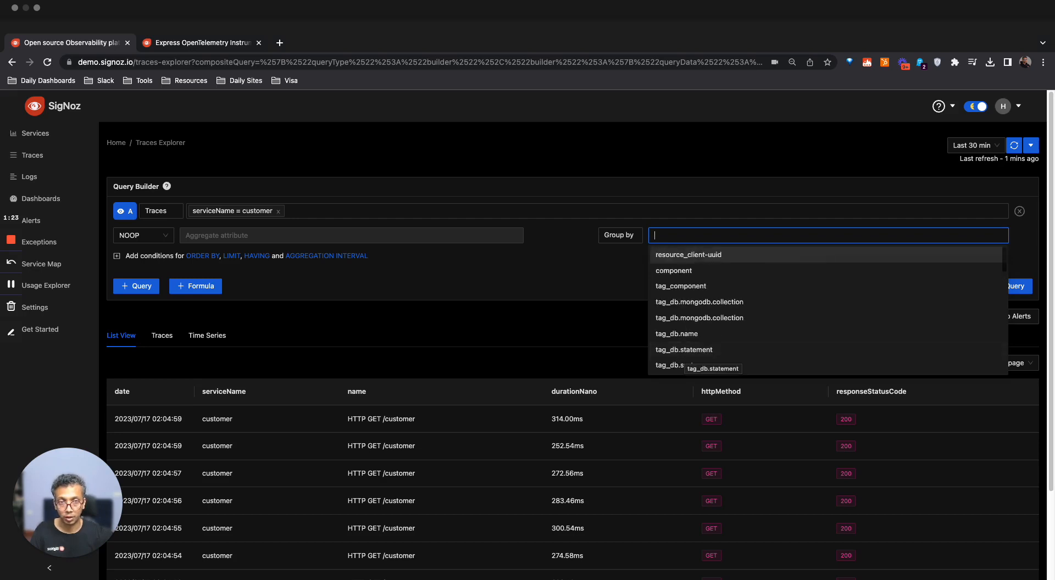
type("co")
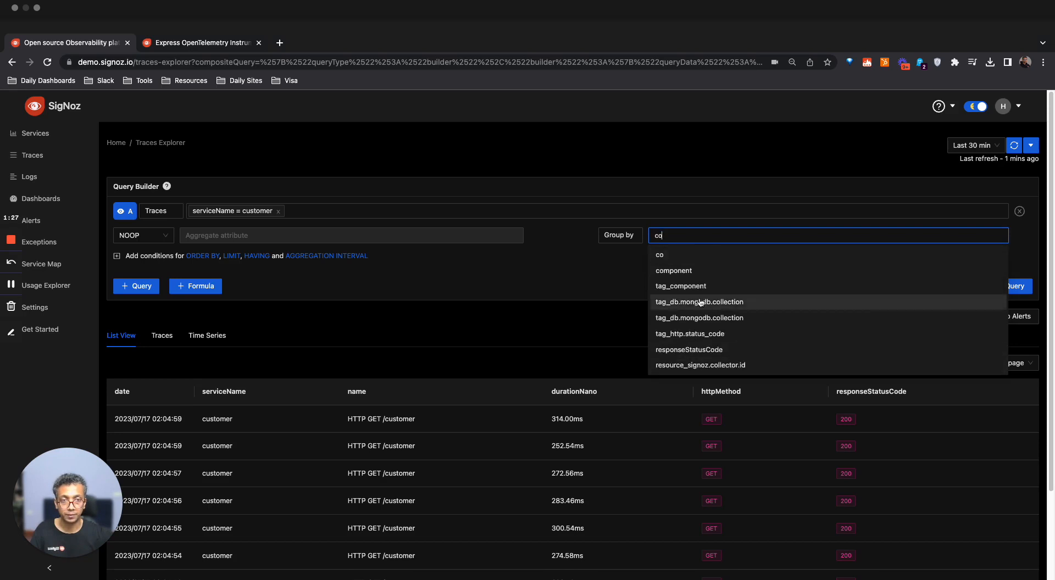
left_click(679, 270)
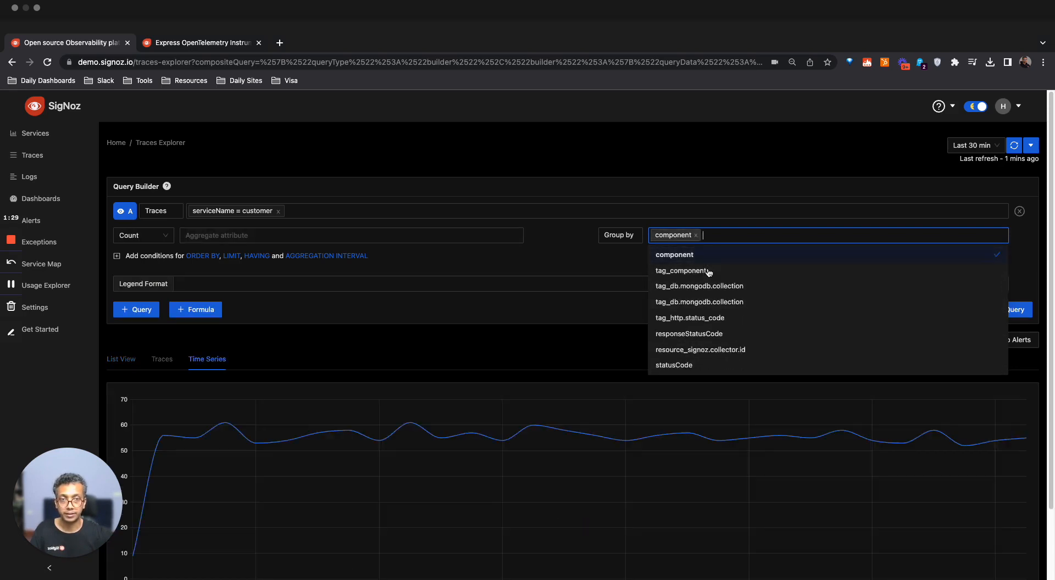
left_click(577, 276)
Set the legend format of the grouped query to {{component}} and run the query
scroll(535, 332, "down", 2)
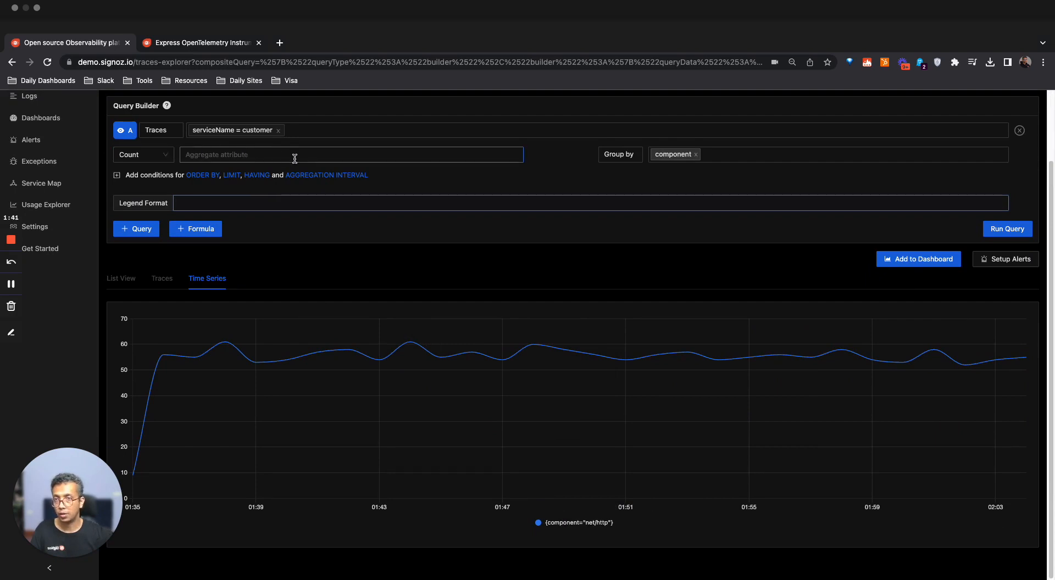
left_click(168, 156)
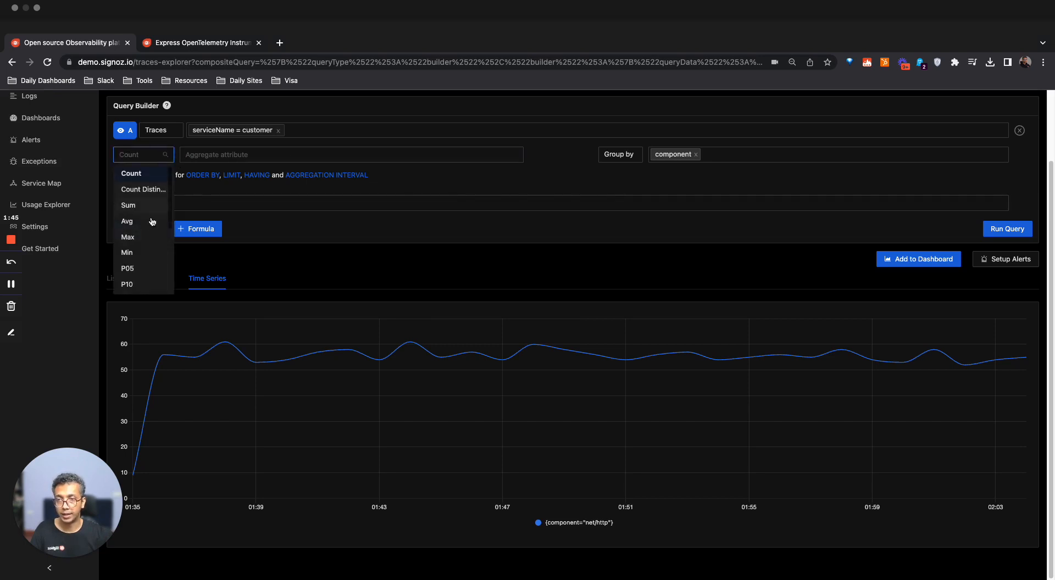
left_click(233, 191)
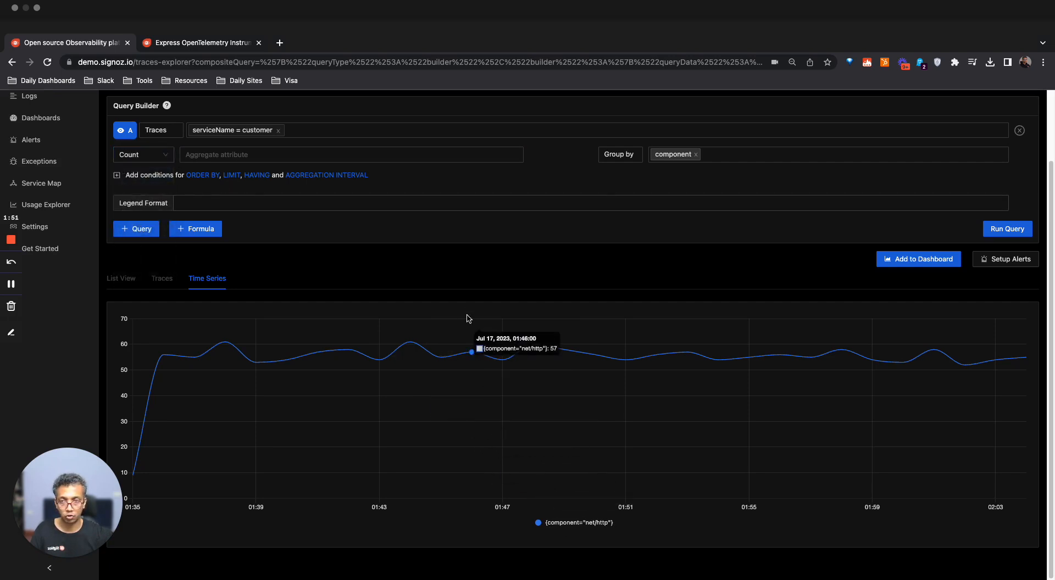
left_click(439, 206)
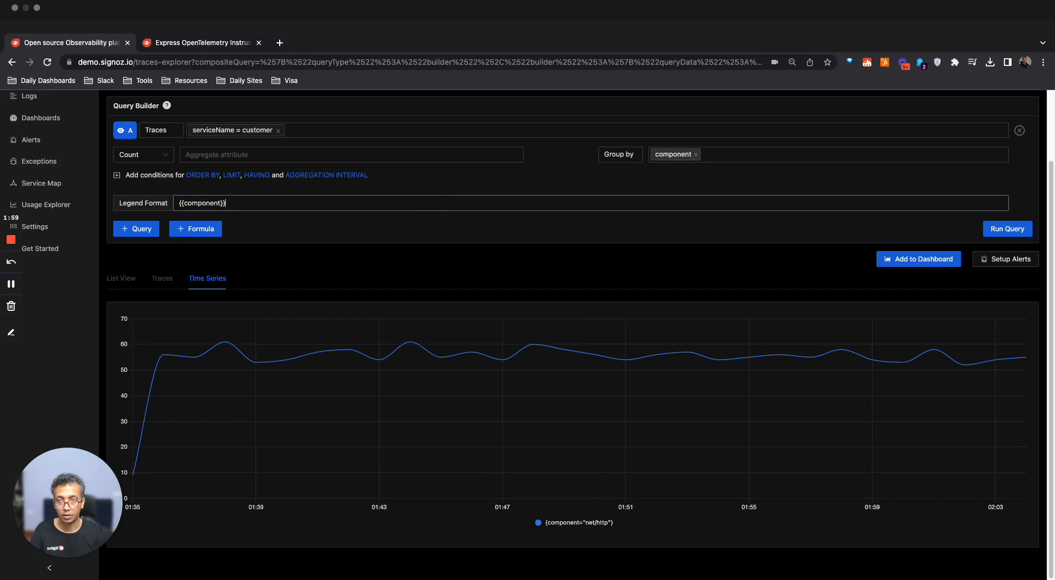
left_click(997, 224)
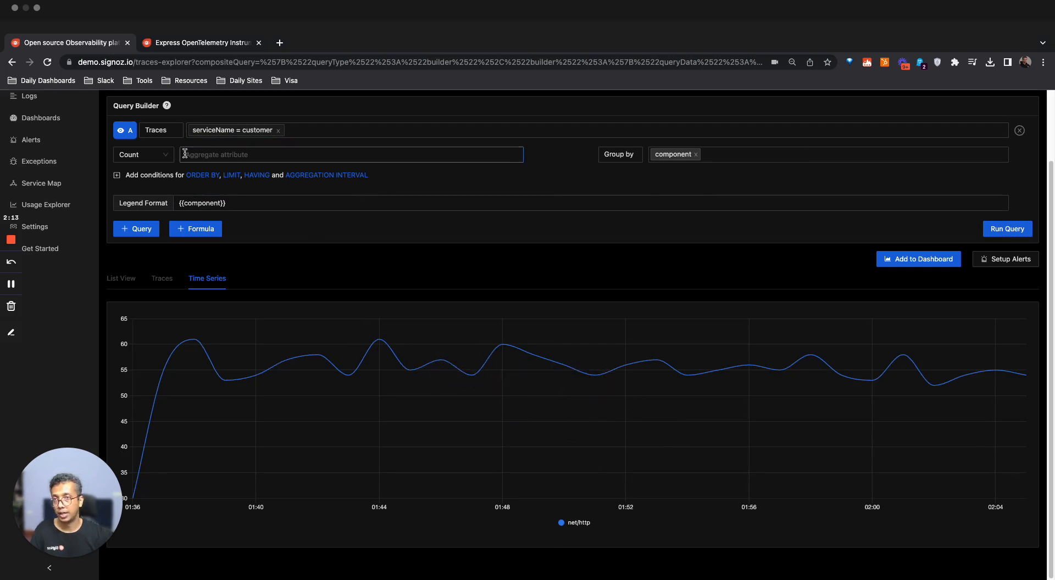
Change the aggregation to P95 of durationNano and run the query
left_click(165, 156)
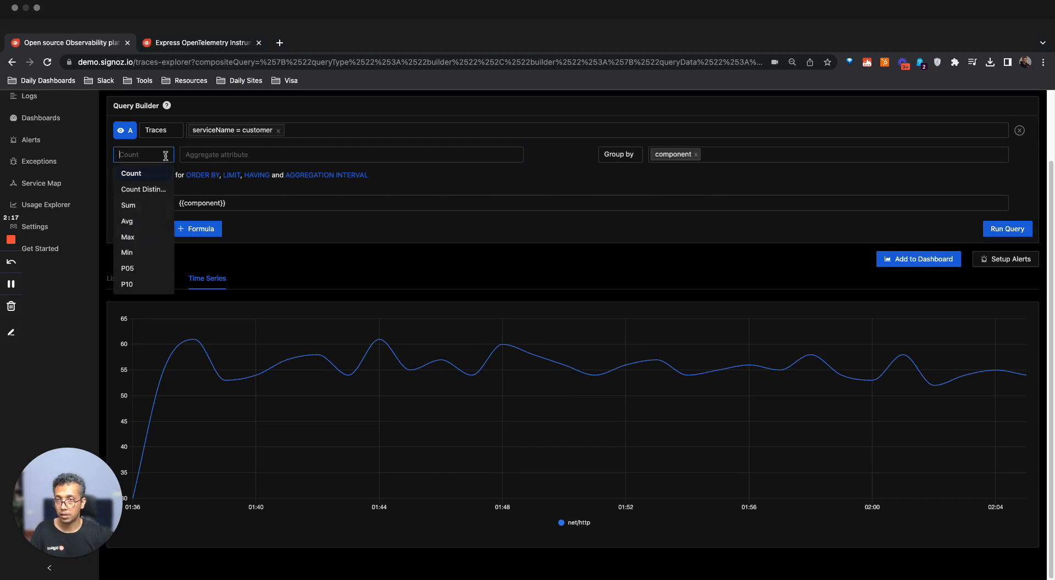
scroll(148, 220, "down", 5)
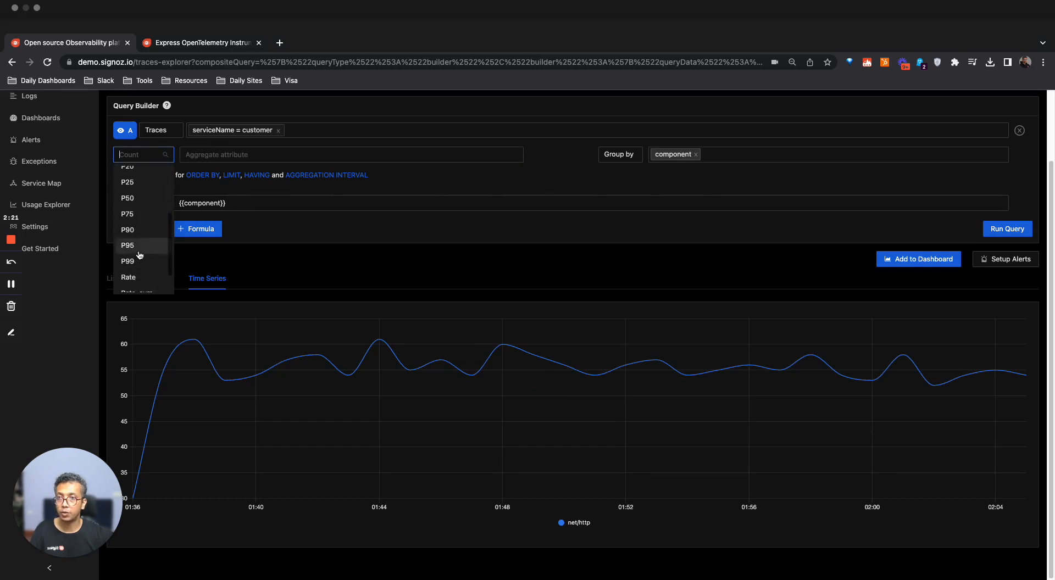
left_click(140, 245)
left_click(211, 155)
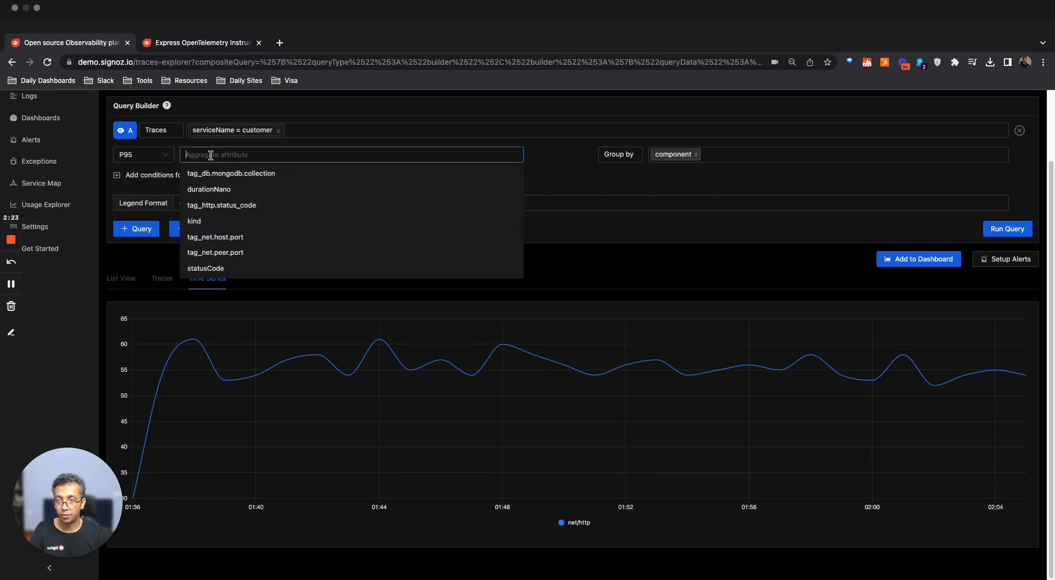
type("dur")
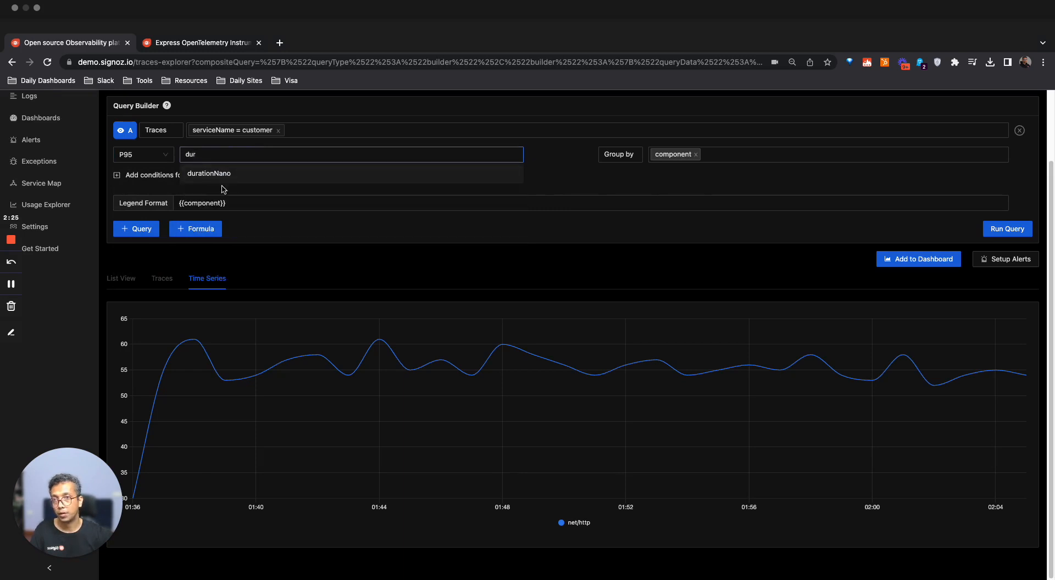
left_click(220, 175)
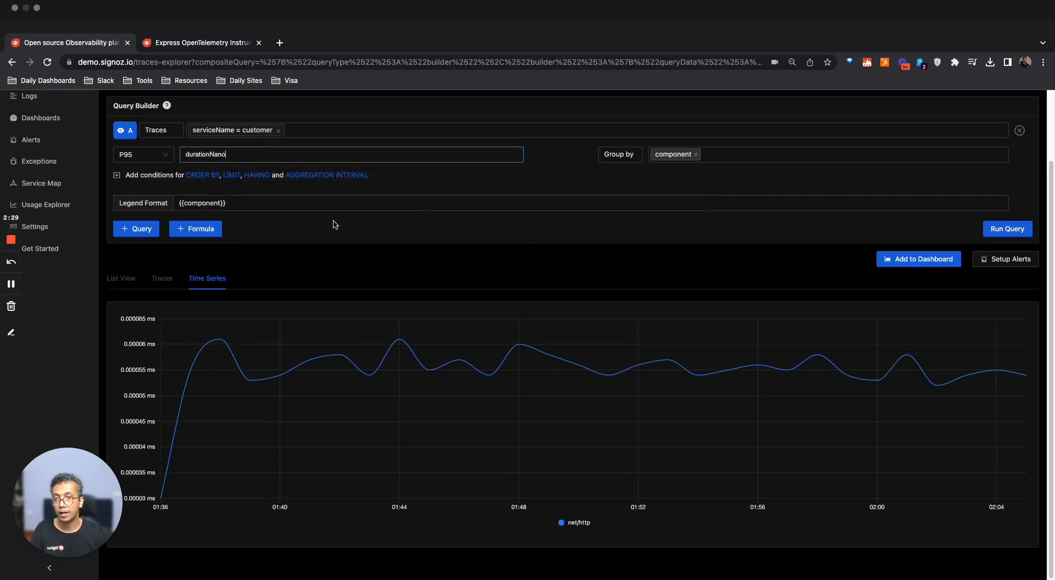
left_click(1002, 229)
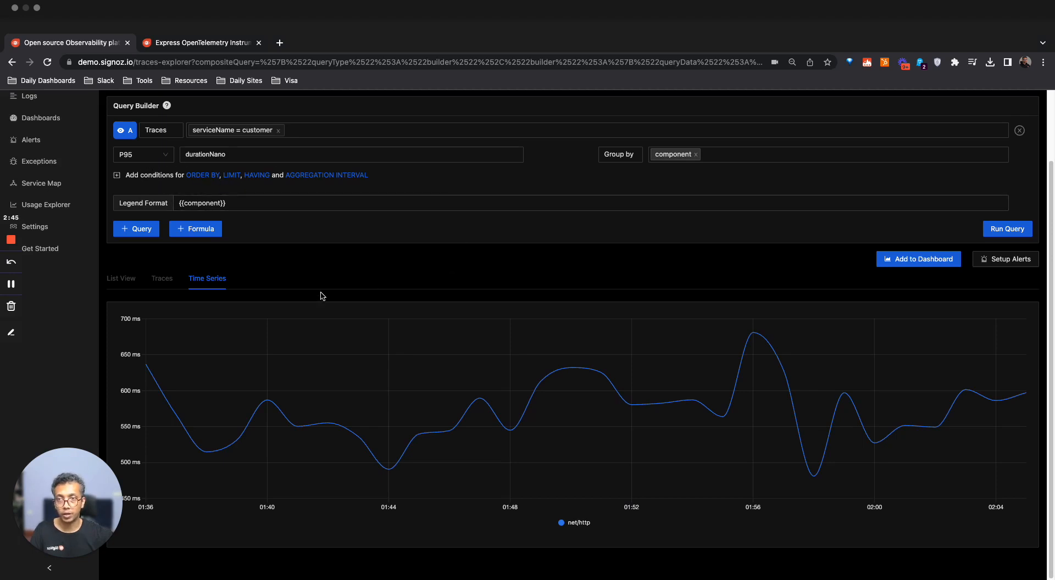
Add a second traces query with default settings and export the panel to a new dashboard
left_click(156, 229)
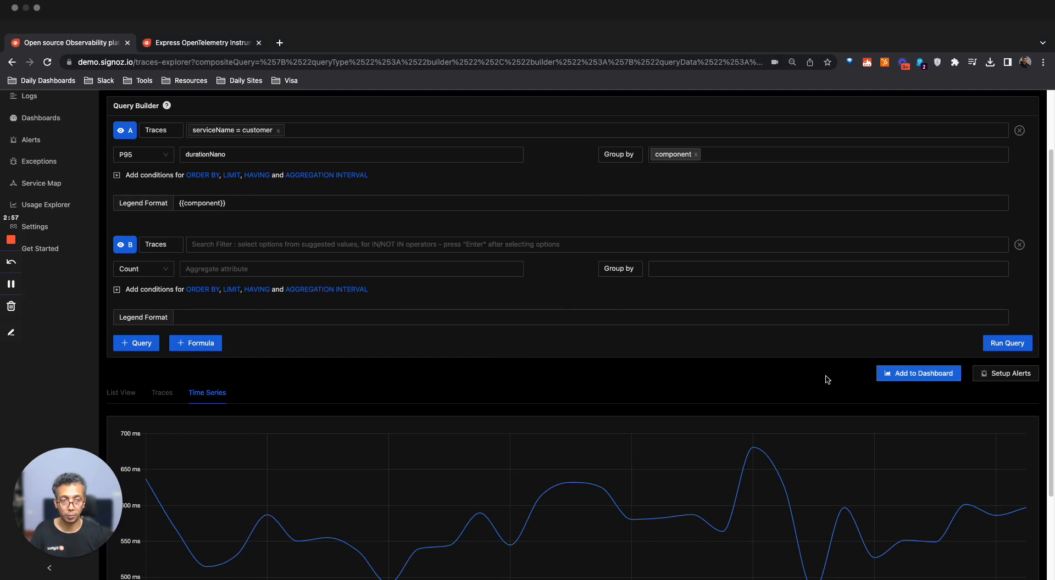
left_click(900, 377)
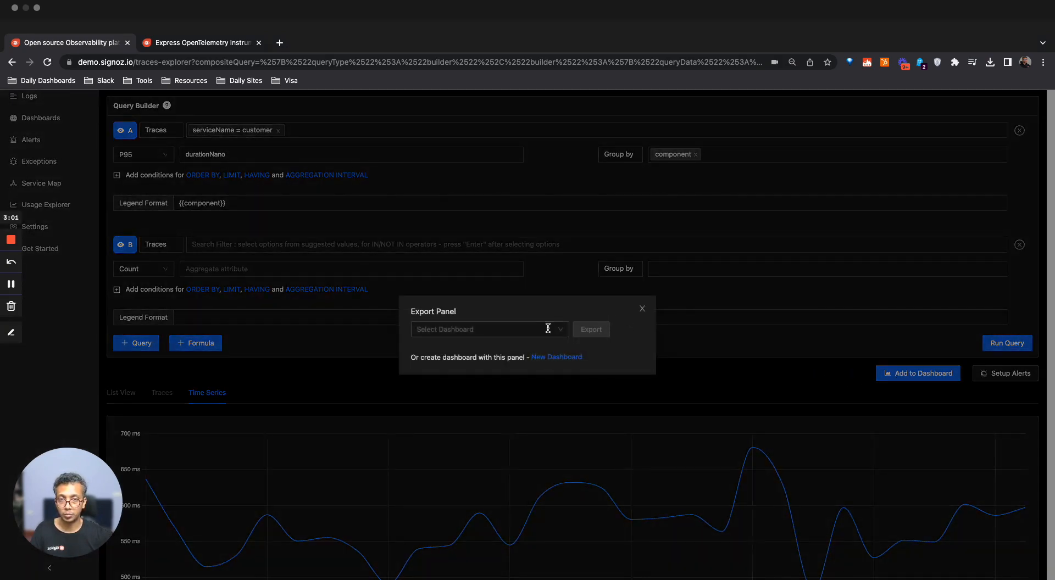
left_click(553, 361)
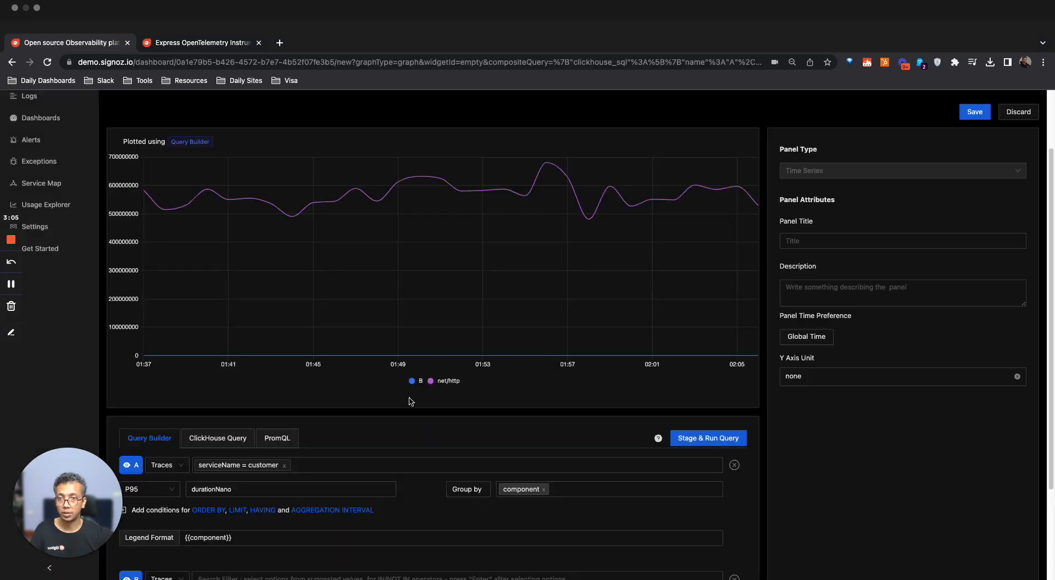
scroll(407, 402, "down", 5)
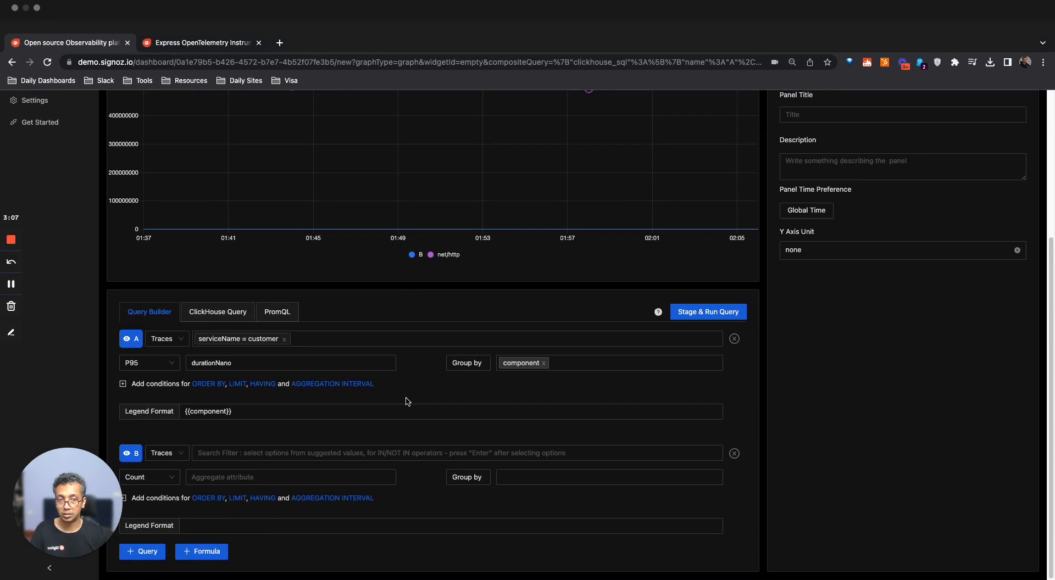
Remove query B from the panel and run the remaining customer service query
left_click(734, 453)
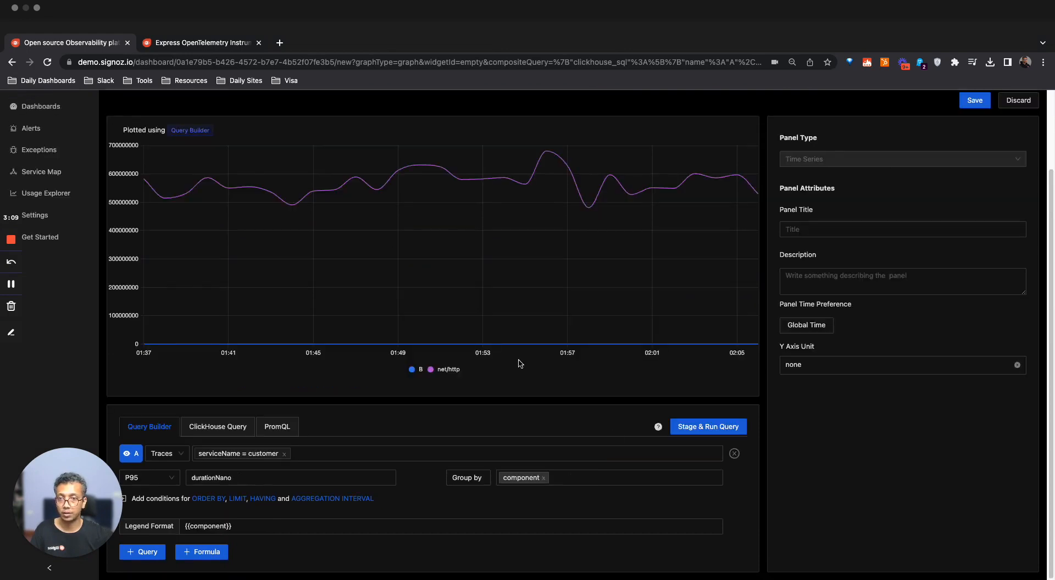
left_click(706, 427)
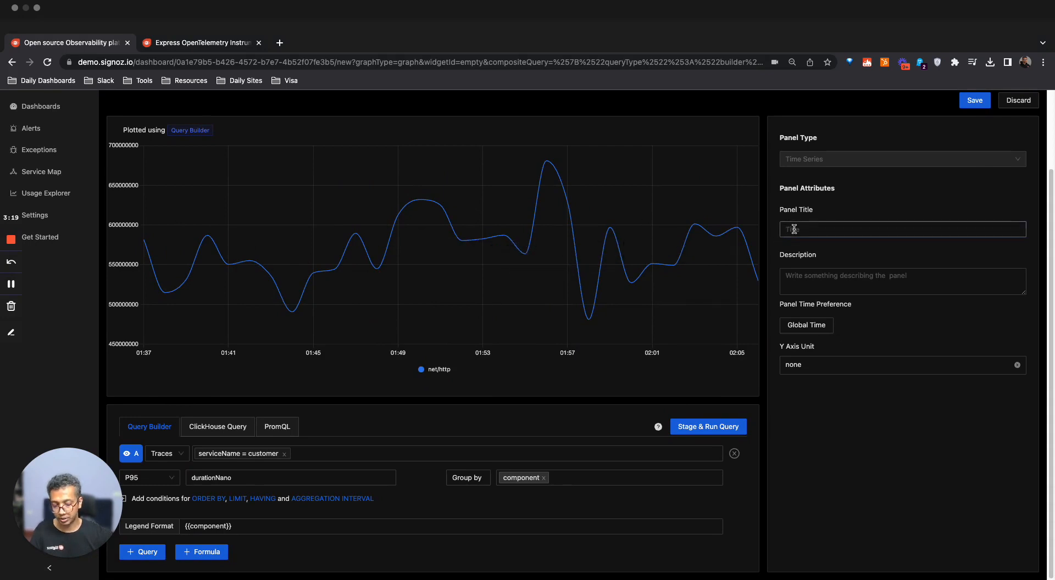
Title the panel "P95 Duration for net/http component" and describe it as "P95 duration"
type("Trac")
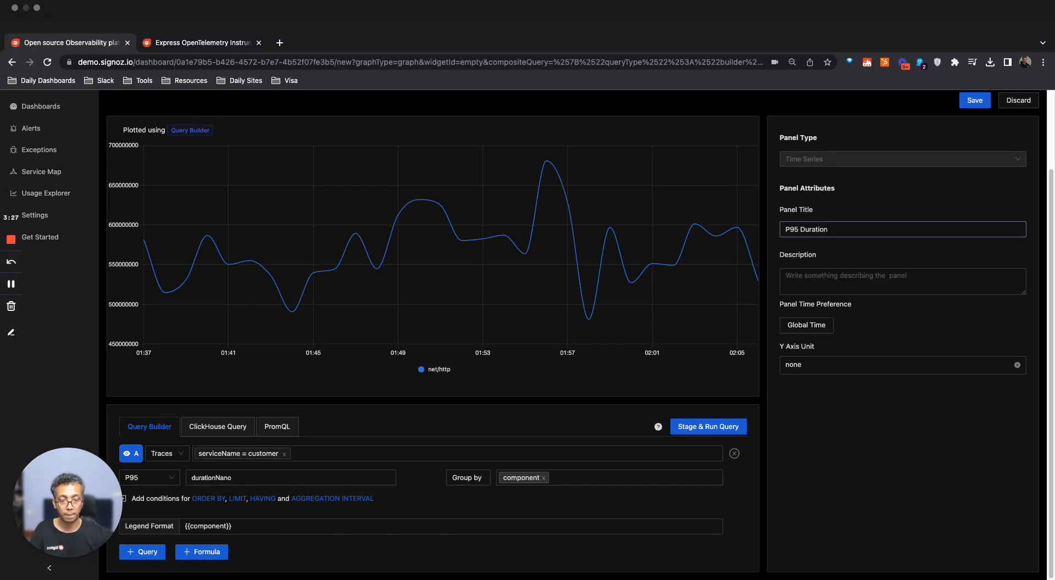
left_click(882, 271)
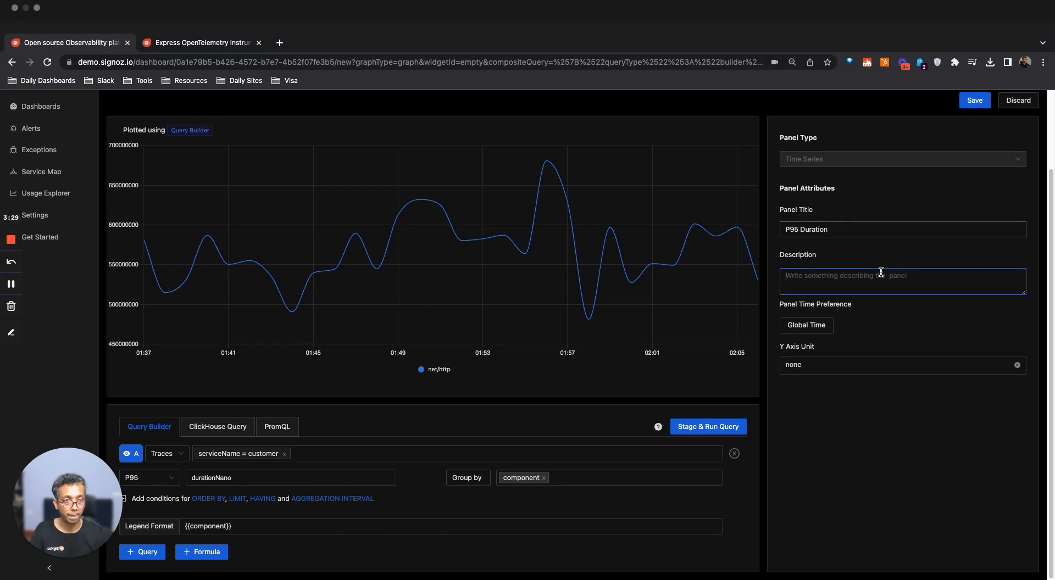
left_click(865, 230)
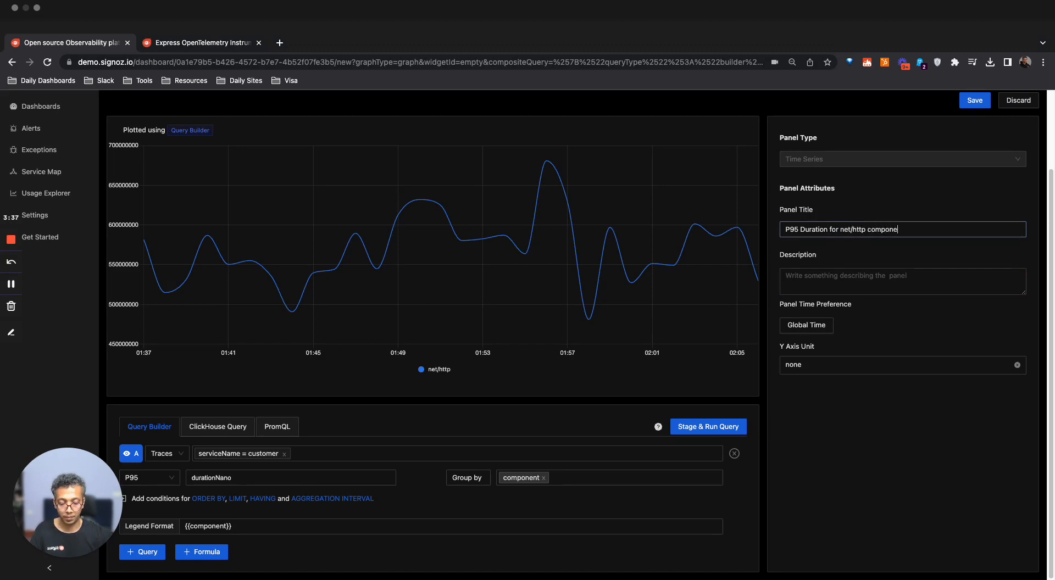
left_click(865, 270)
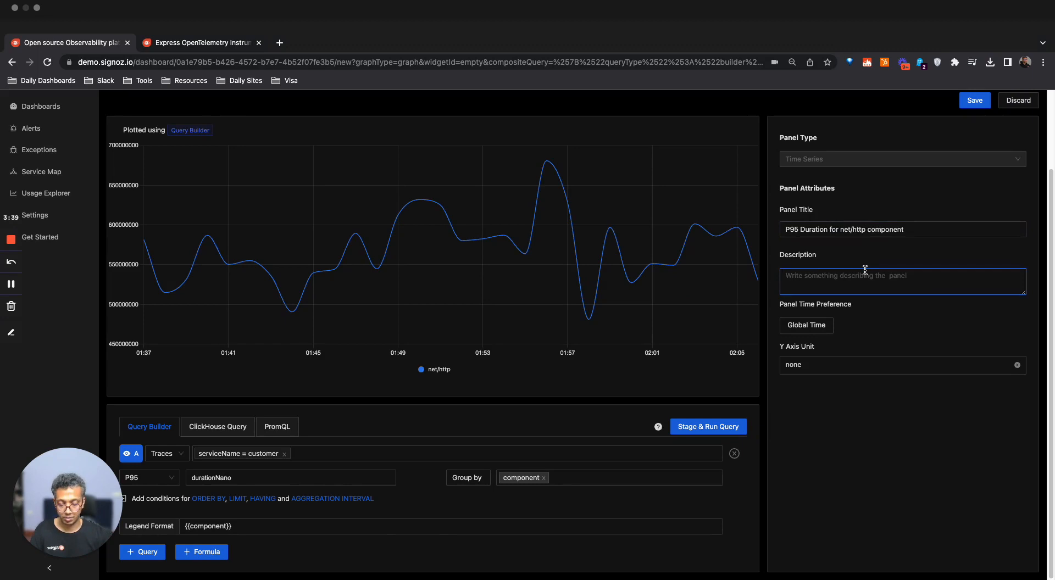
type("P95 duration")
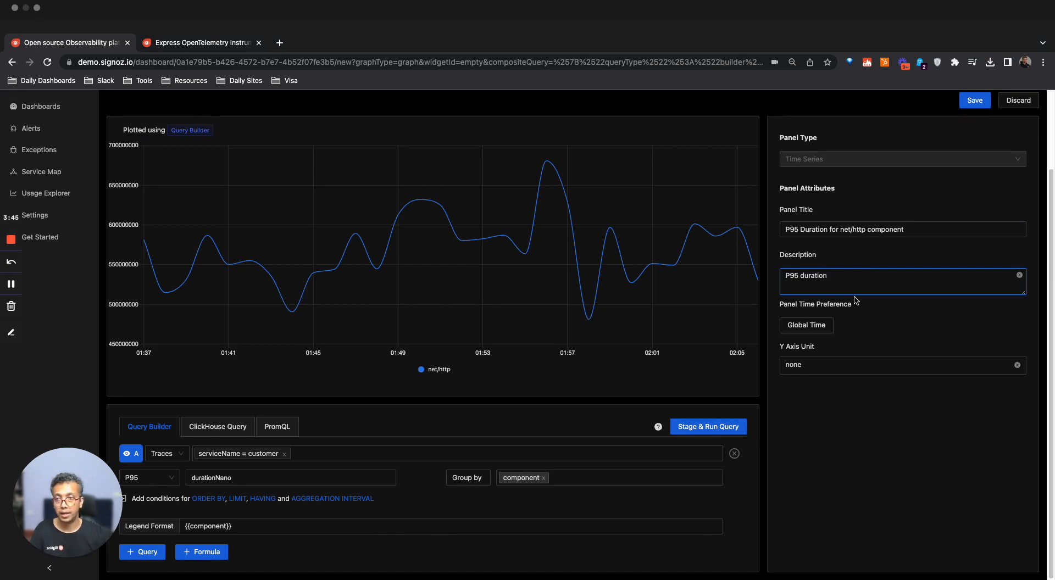
Set the panel's Y axis unit to nanoseconds (ns) and rerun the query
left_click(857, 362)
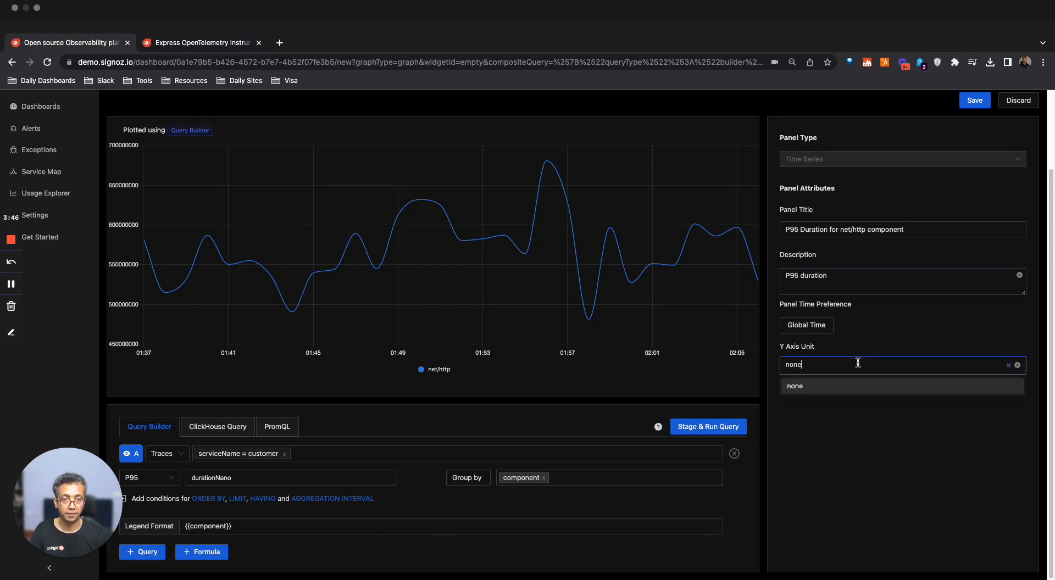
left_click(1017, 365)
left_click(892, 401)
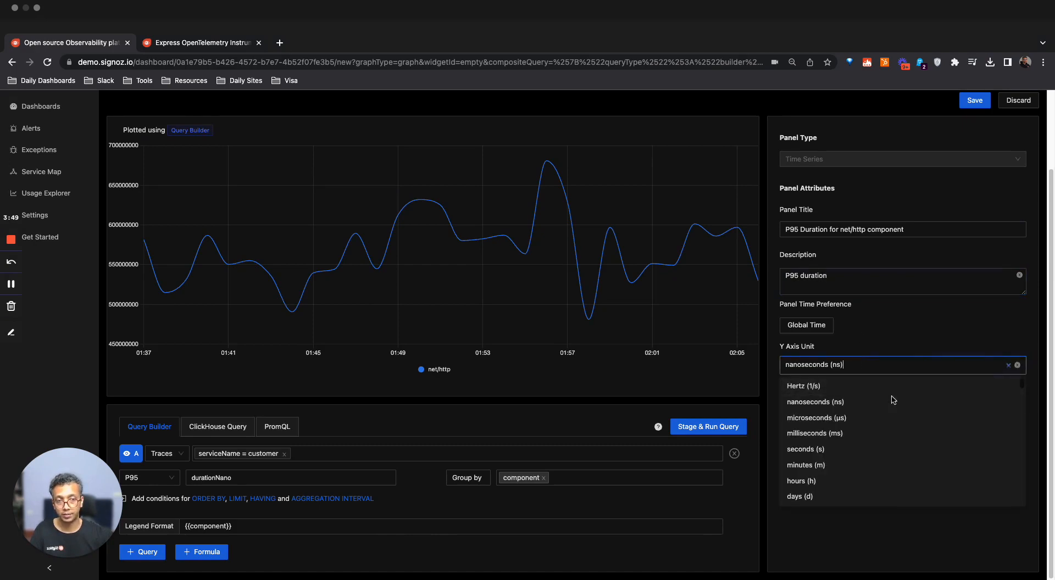
left_click(896, 343)
left_click(735, 427)
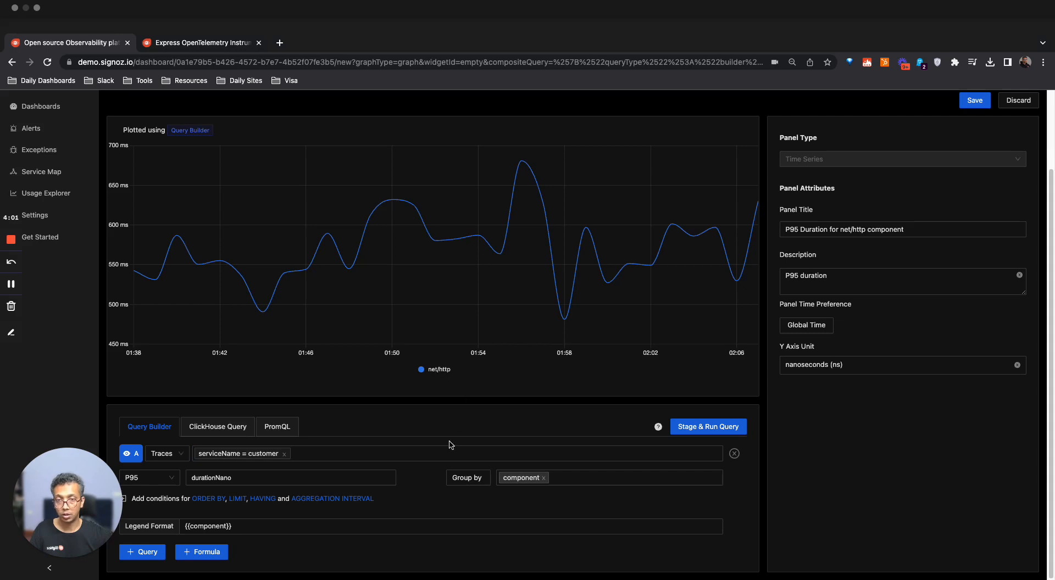
Save the P95 duration panel to the dashboard and confirm the changes
scroll(452, 445, "down", 1)
scroll(450, 445, "up", 1)
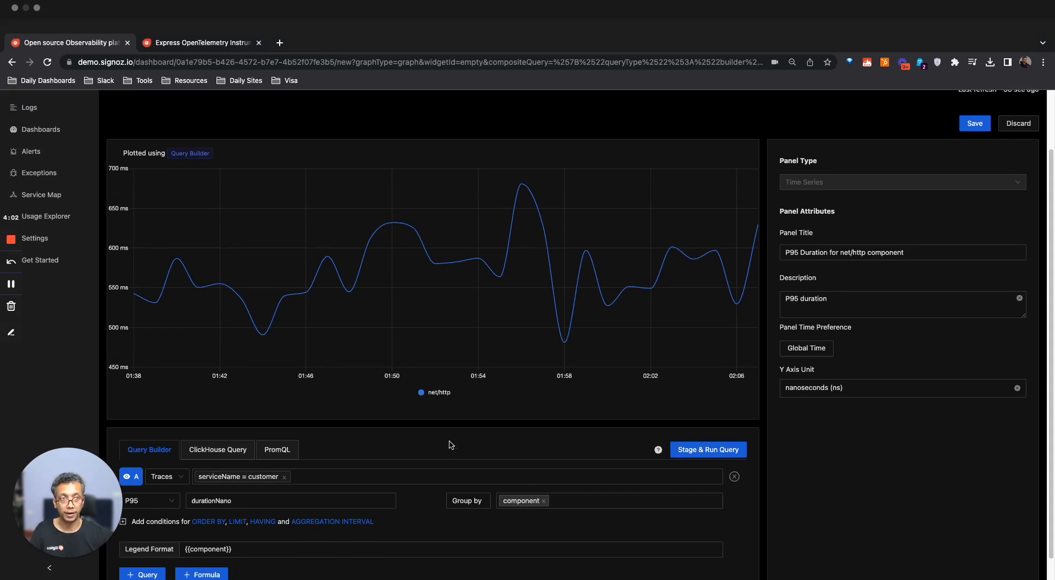
left_click(981, 123)
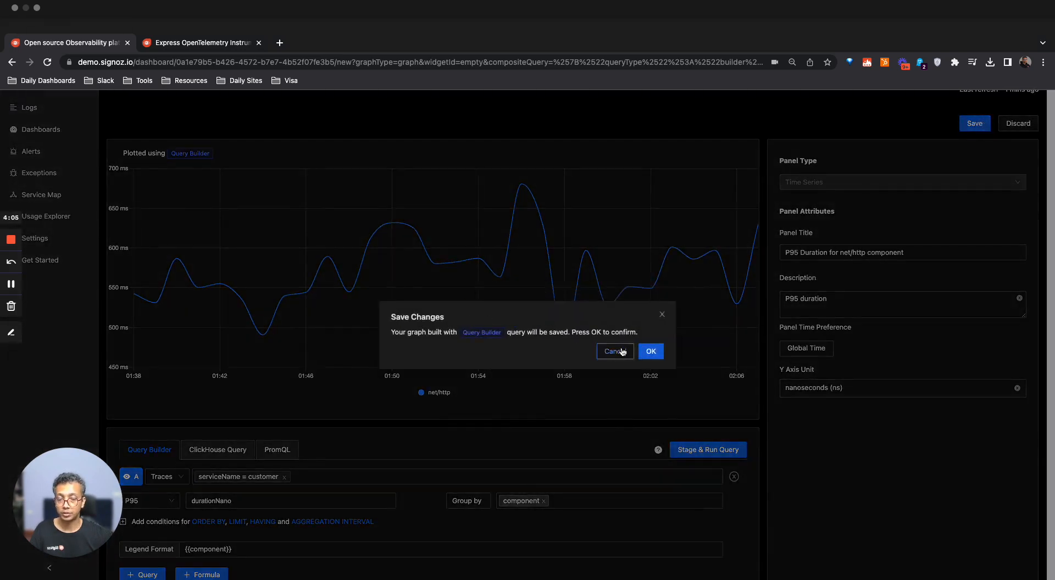
left_click(652, 352)
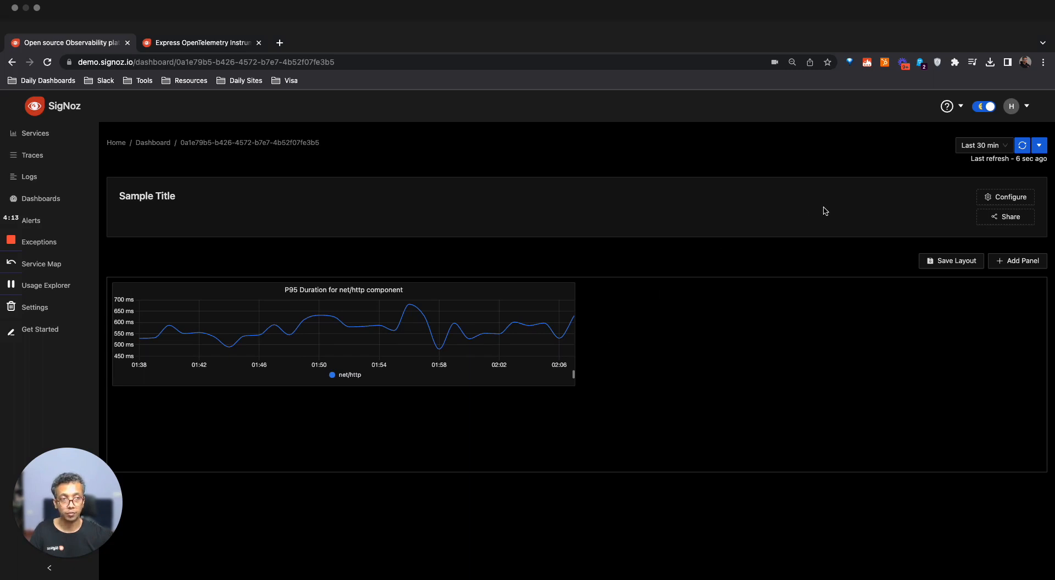
Rename the dashboard to Trace Dashboard, add the tag "trace", and save its configuration
left_click(1006, 197)
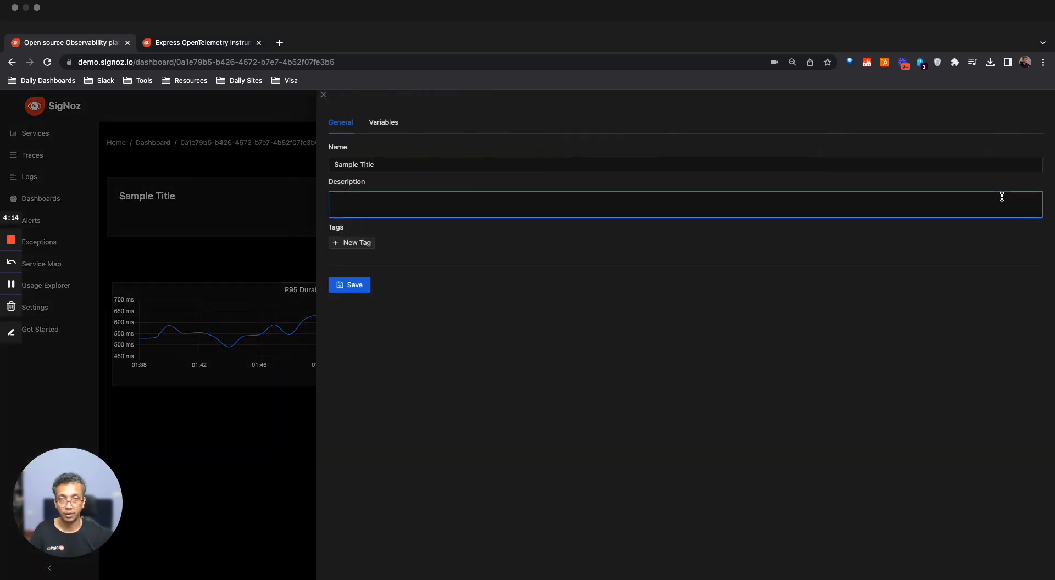
left_click(632, 160)
key("super+a")
type("Tra")
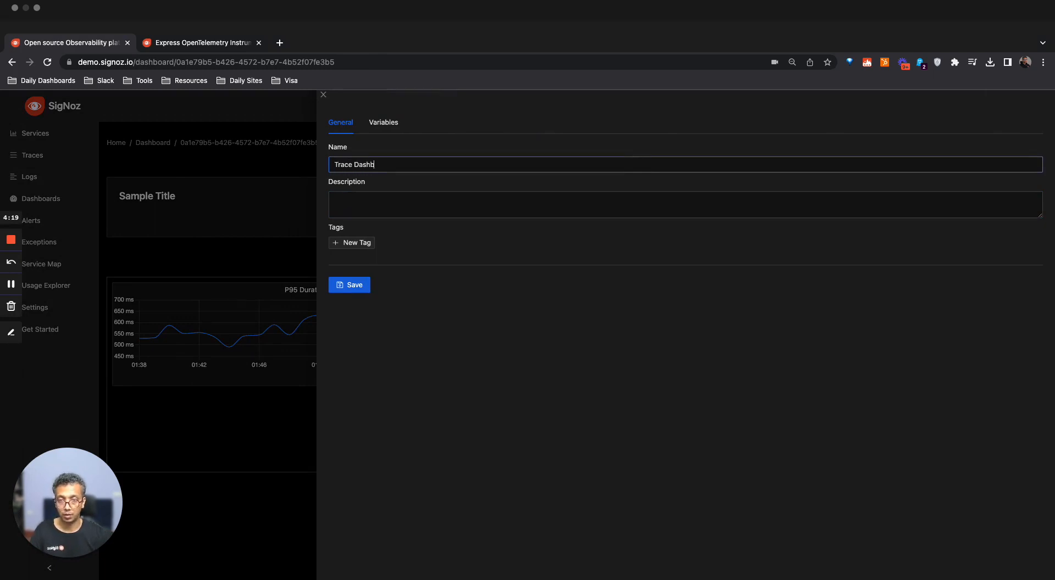
left_click(361, 241)
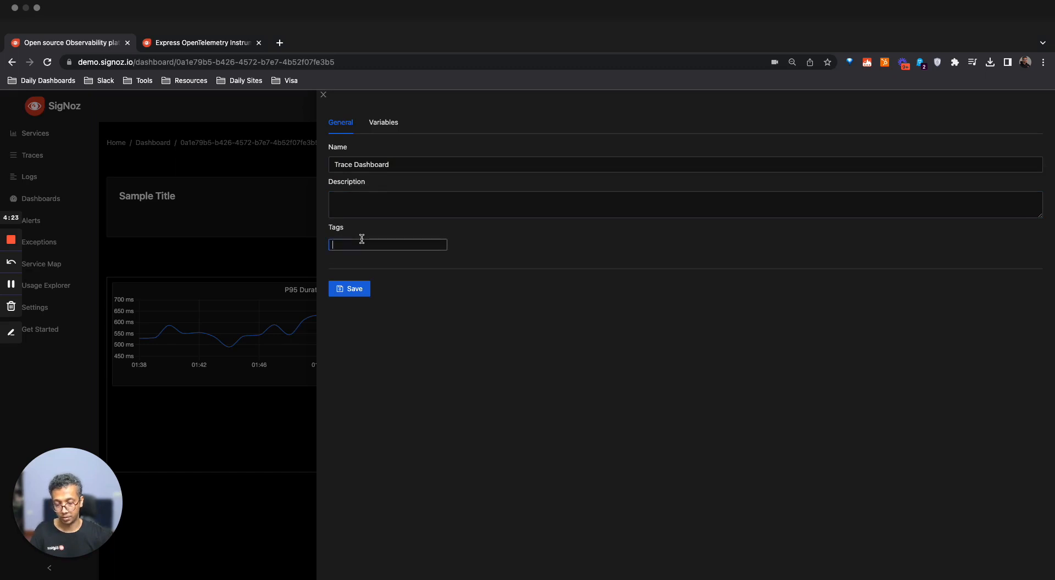
type("trace")
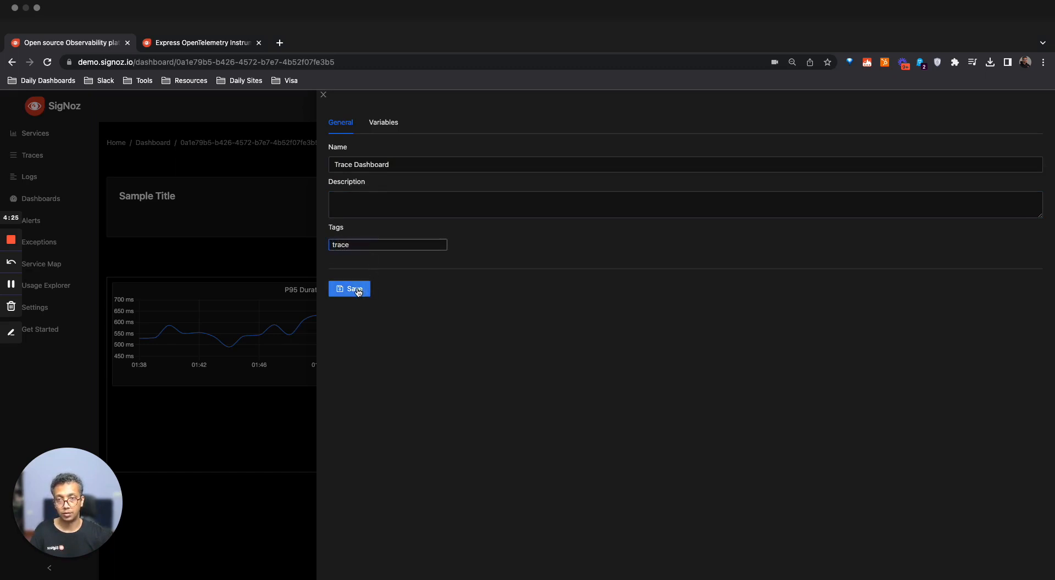
left_click(357, 291)
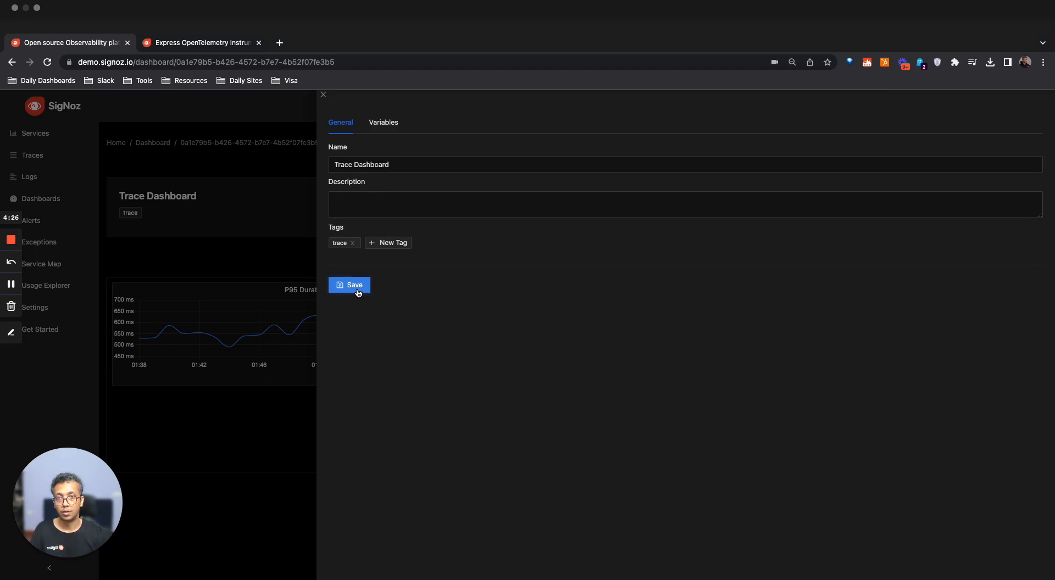
left_click(324, 96)
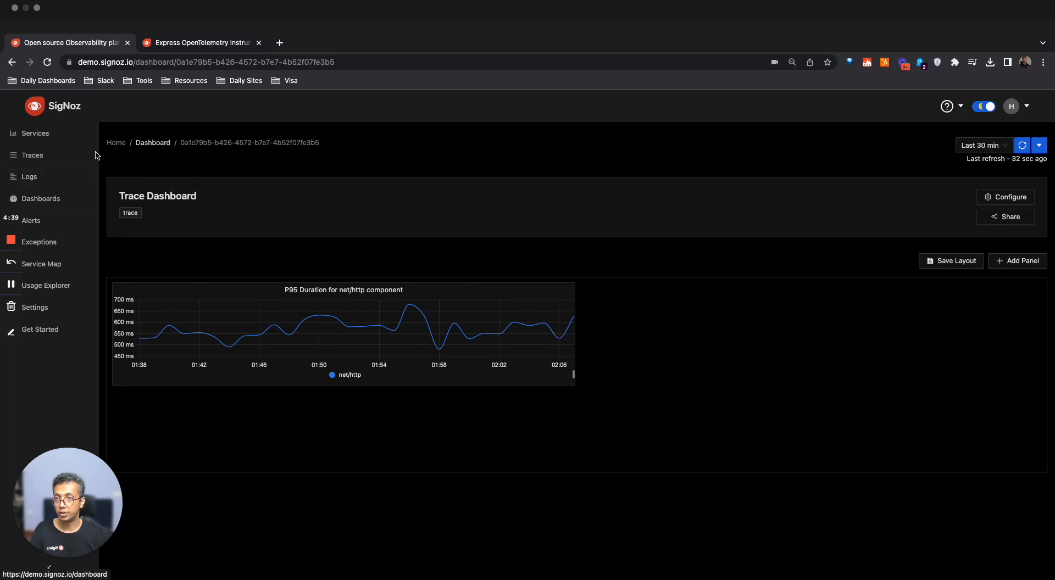
Return to the Traces Explorer and run an unfiltered traces query with the NOOP aggregation
left_click(51, 159)
left_click(856, 147)
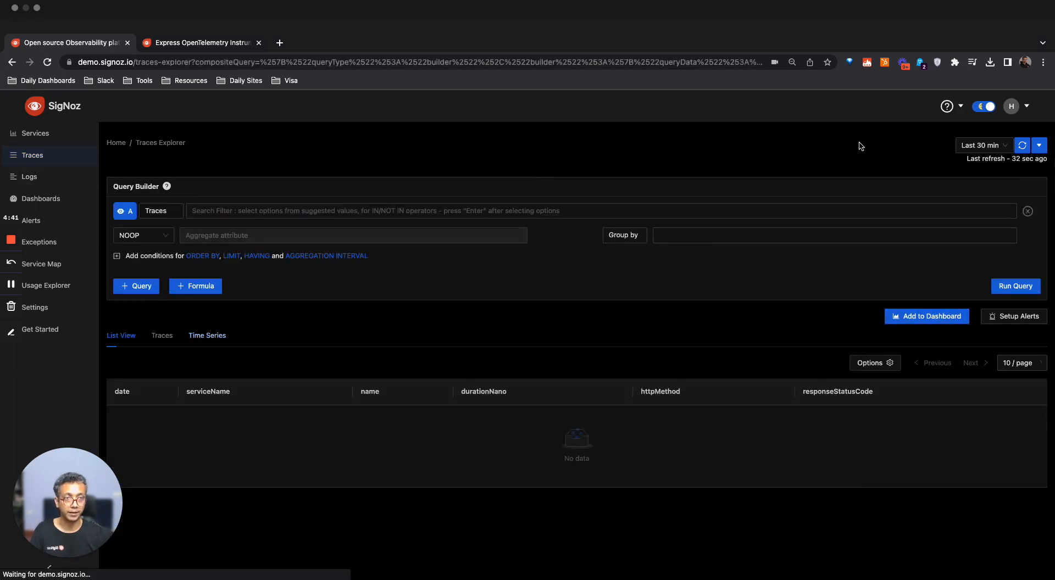
left_click(1027, 289)
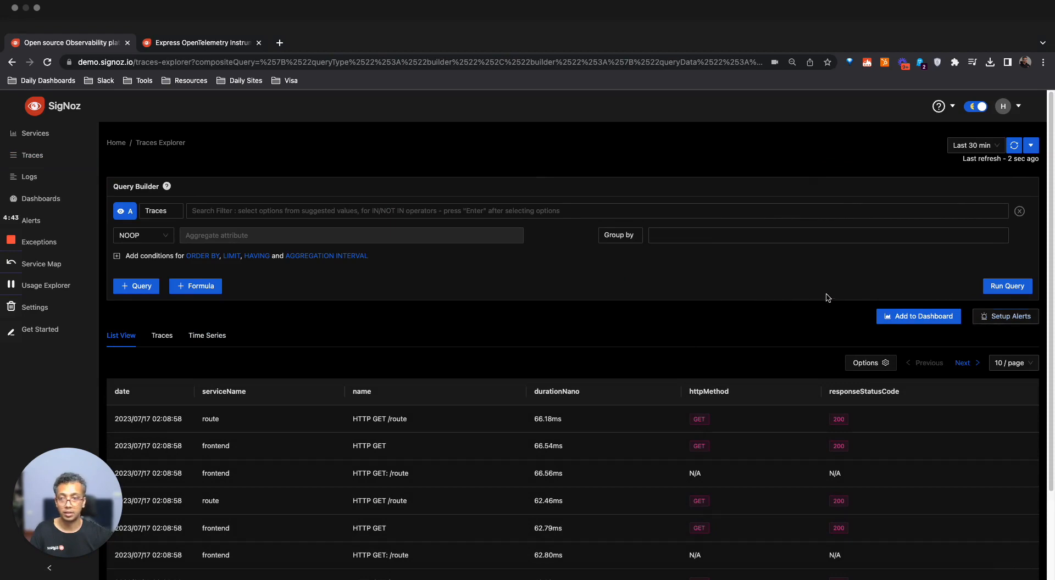